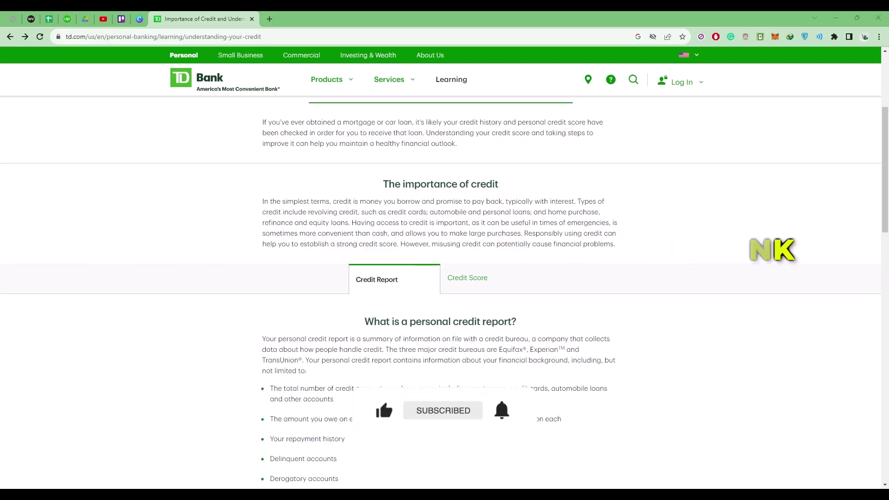
scroll(673, 367, down, 3)
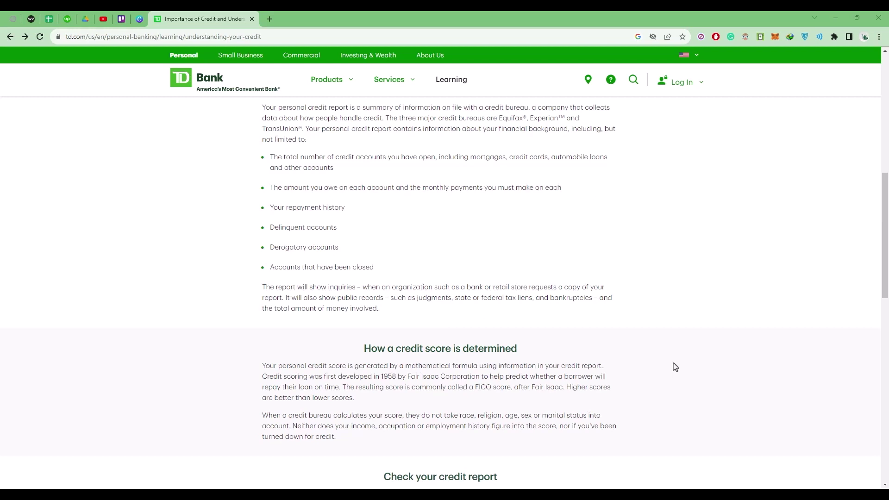
scroll(673, 367, down, 3)
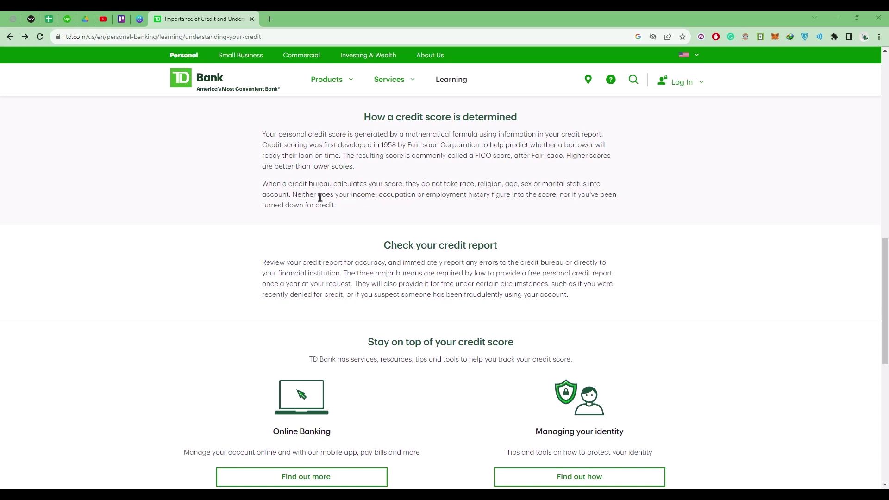
scroll(320, 198, down, 2)
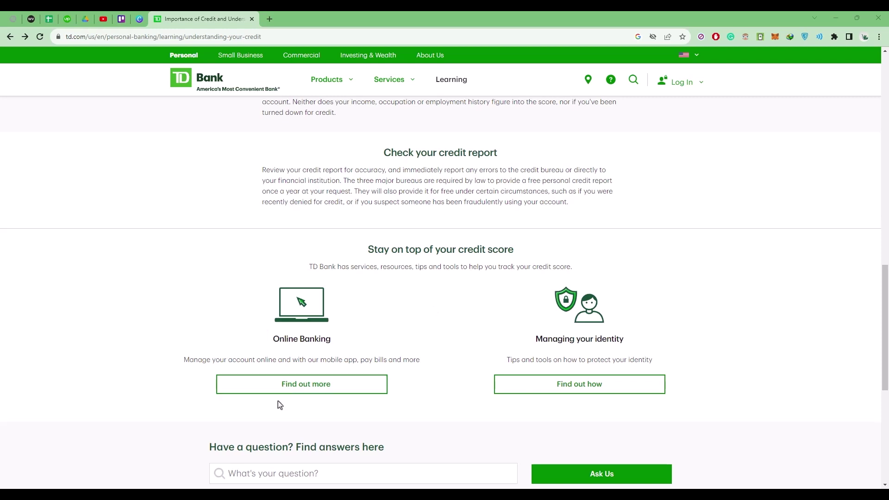
- Go to the Online Banking page and choose the TD app for Apple devices
click(294, 389)
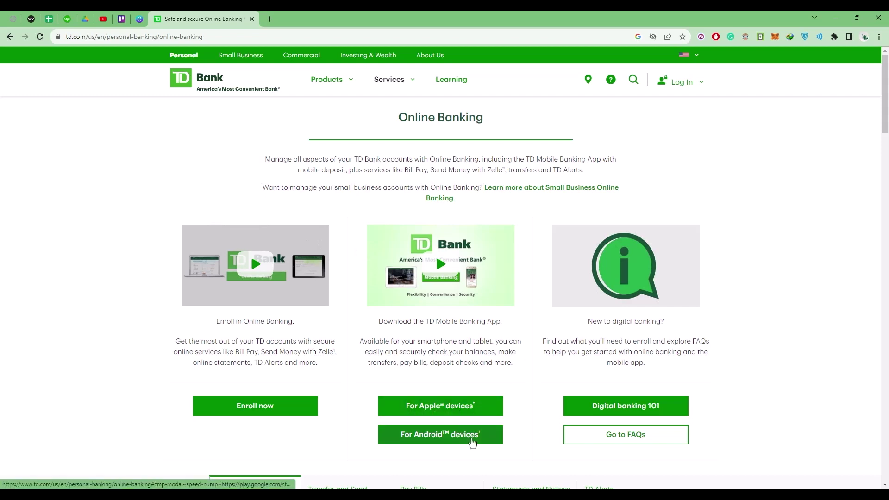
click(485, 410)
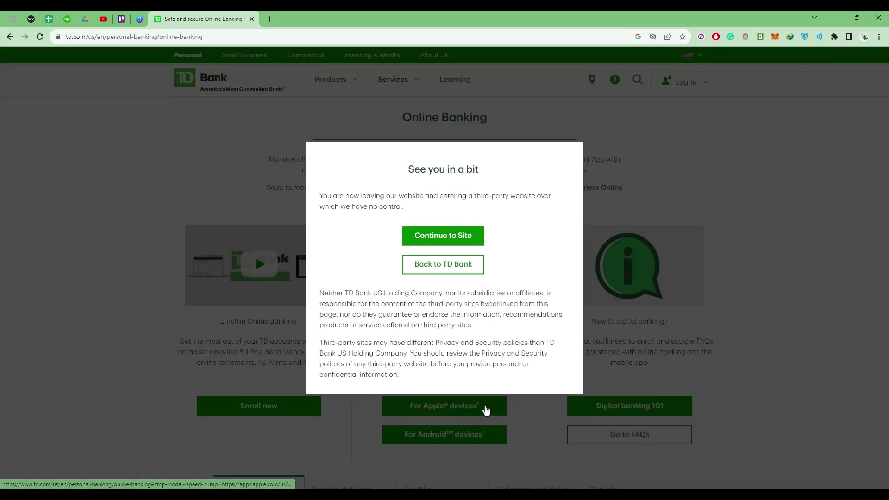
- Confirm the third-party site notice to open the TD Bank (US) App Store listing
click(464, 238)
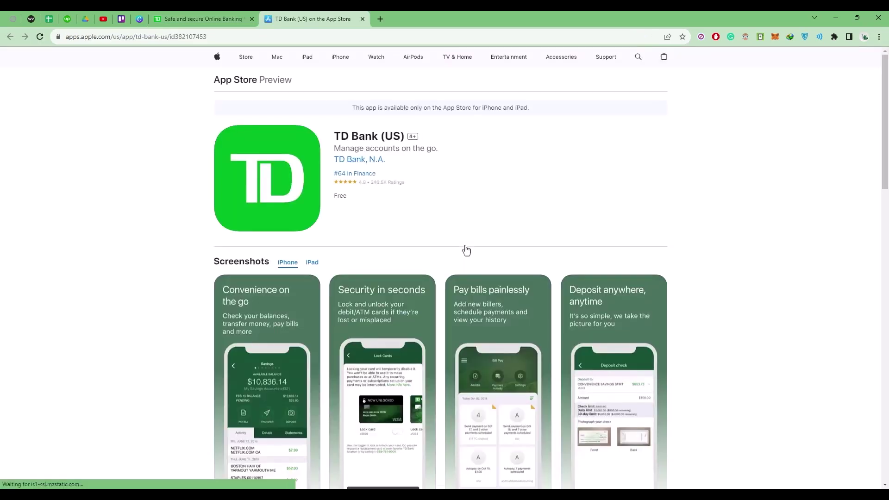